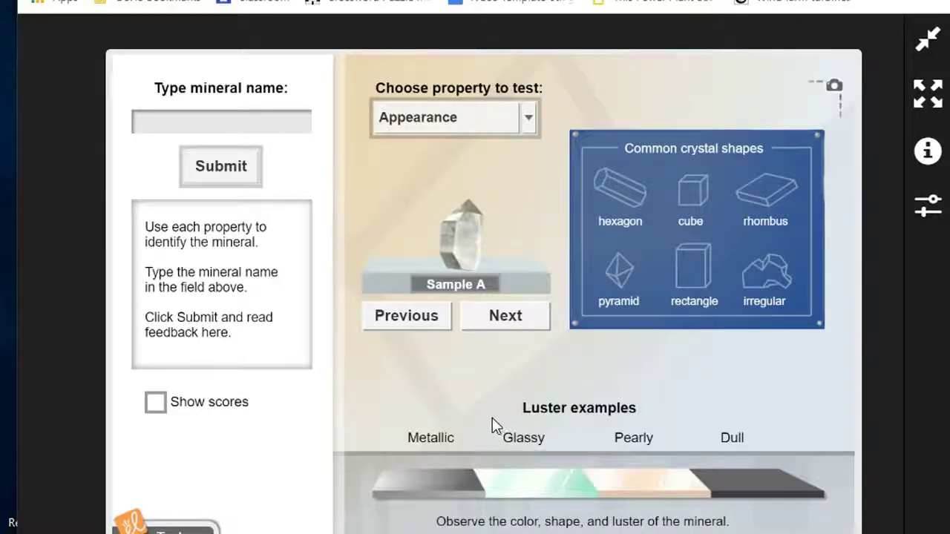
Step: Rotate the first crystal, browse forward to Sample E, then return to Sample C, the gold nugget
left_click_drag(481, 242, 460, 261)
left_click(490, 319)
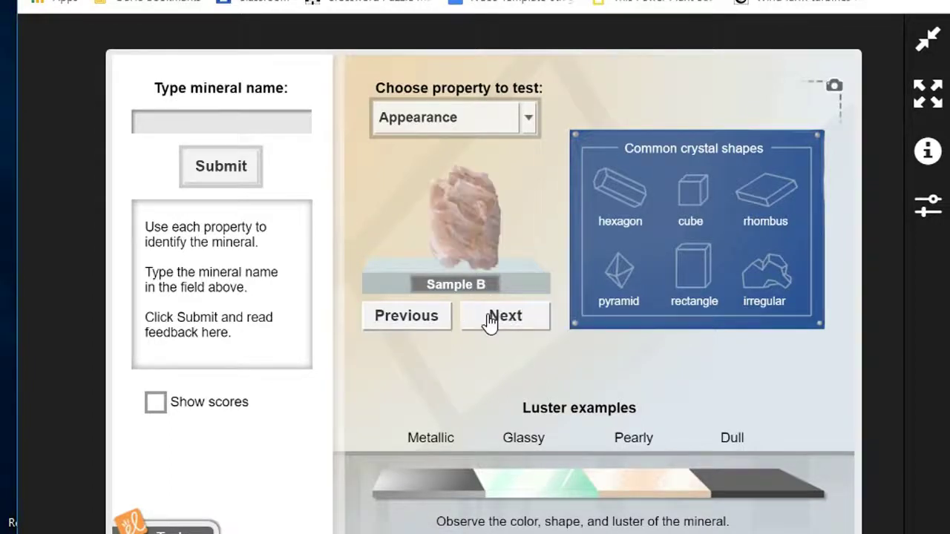
left_click(490, 319)
left_click(490, 319)
left_click(490, 319)
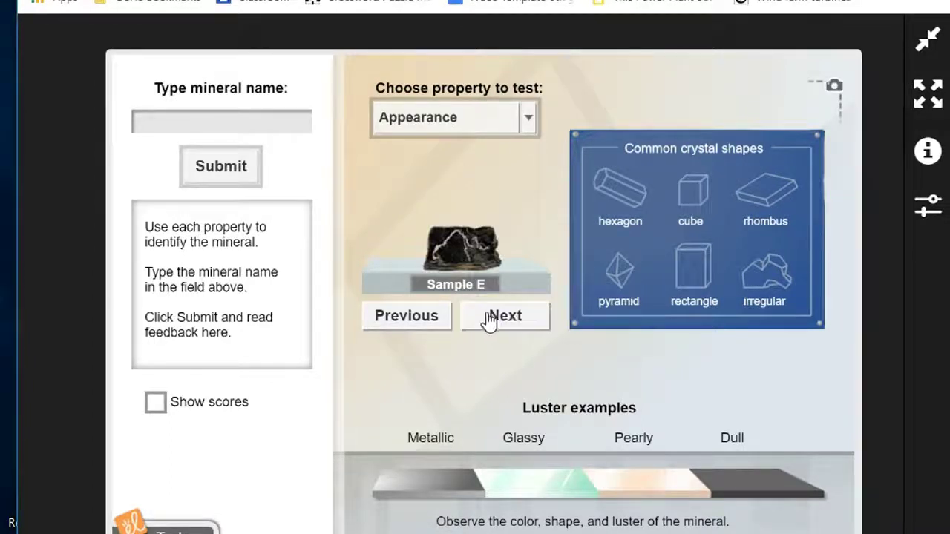
left_click(418, 323)
left_click(418, 324)
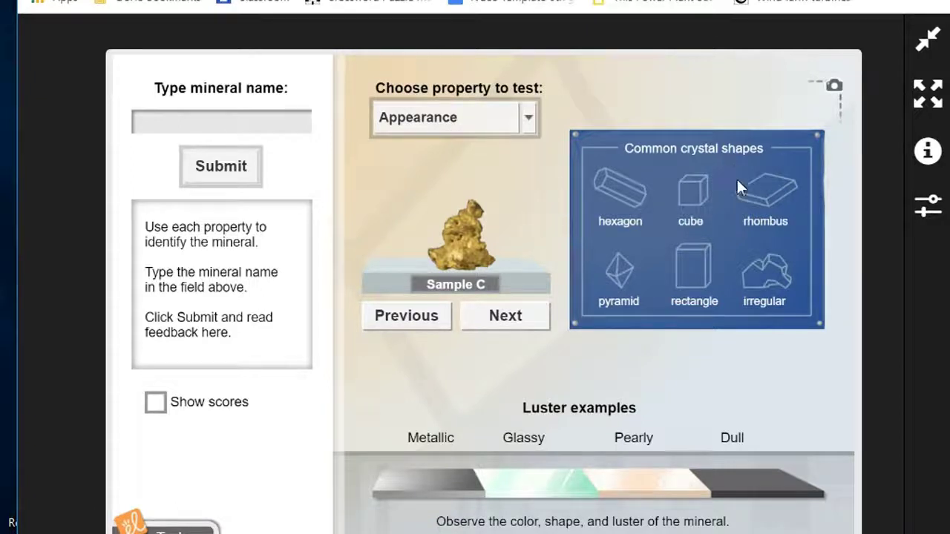
left_click(526, 131)
left_click(488, 186)
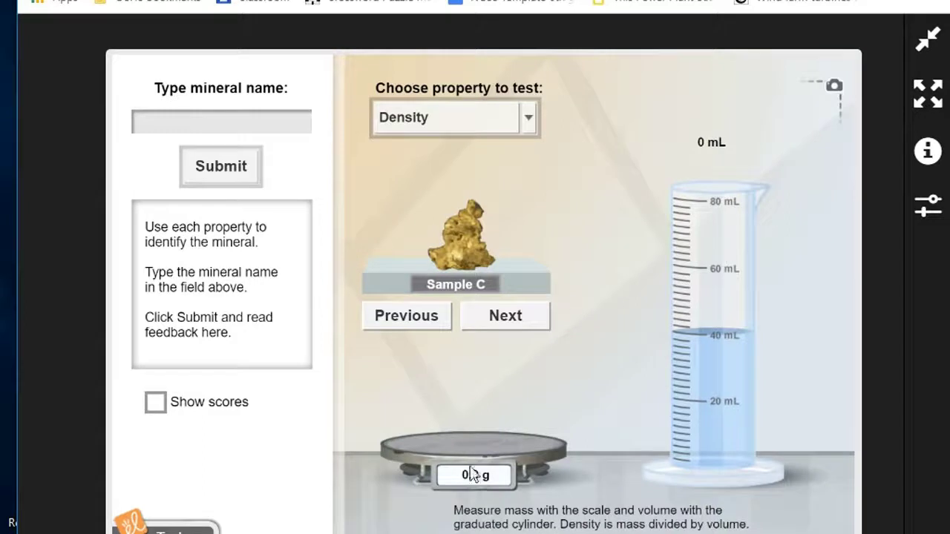
left_click(529, 127)
left_click(462, 220)
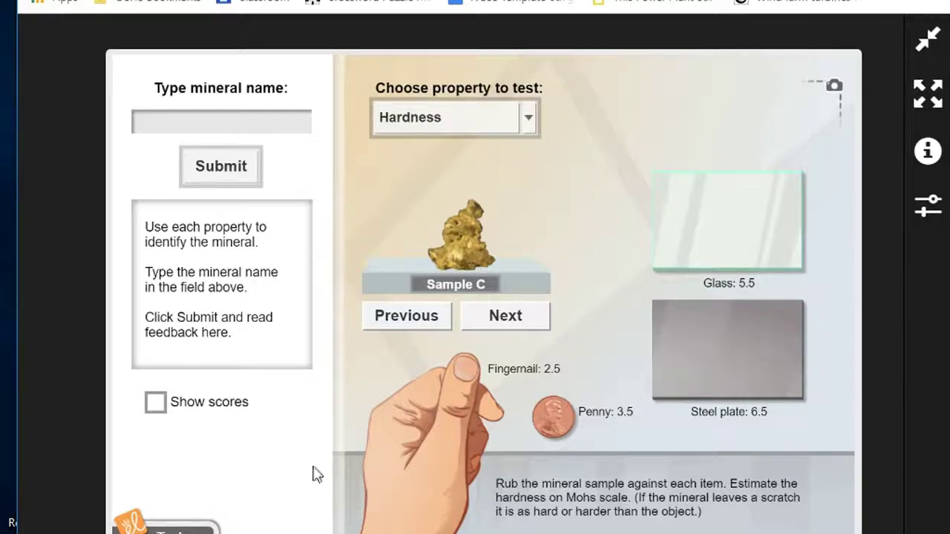
left_click(527, 121)
left_click(460, 249)
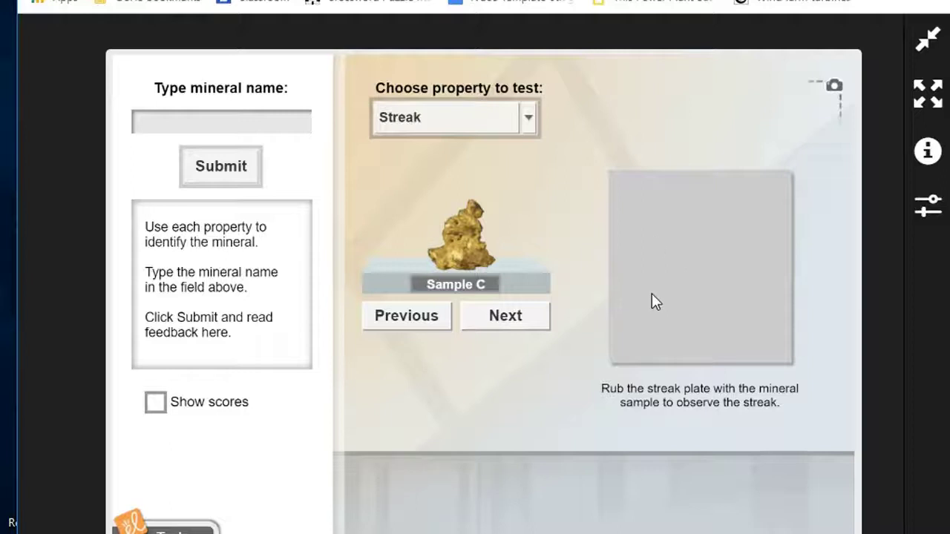
left_click(531, 120)
left_click(470, 282)
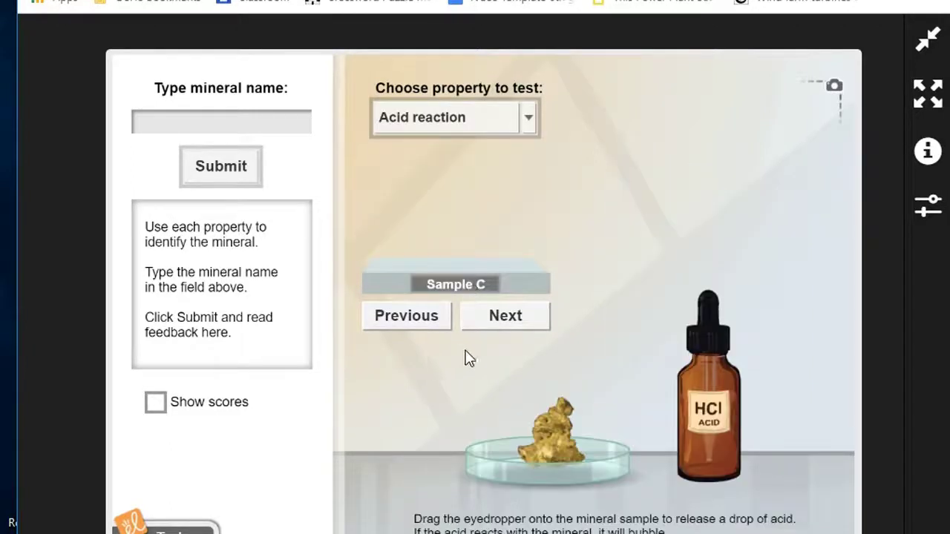
left_click(522, 119)
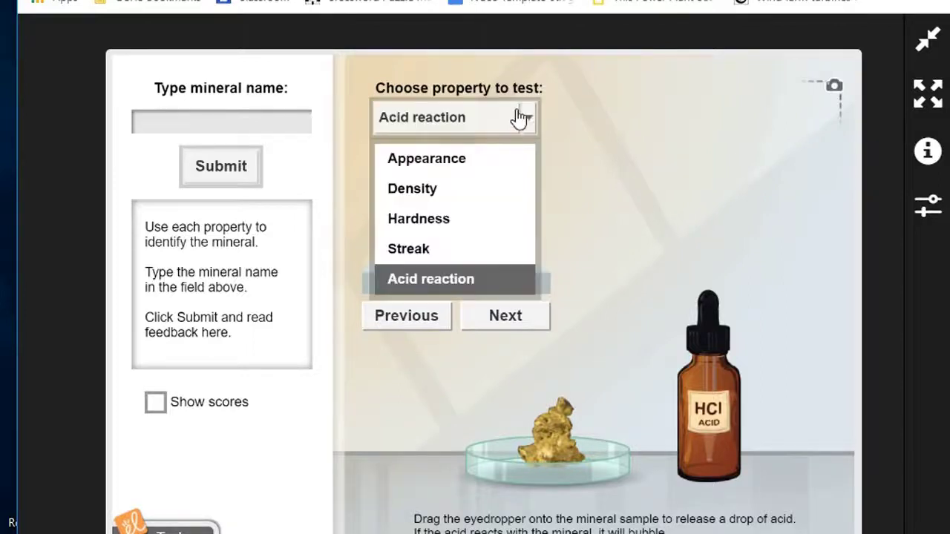
left_click(466, 161)
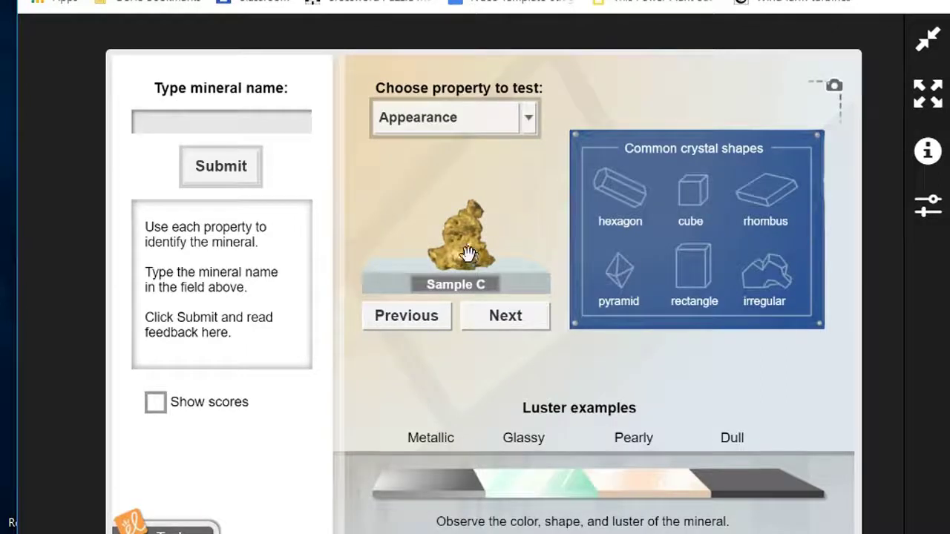
Step: Rotate the gold nugget on its stand to inspect its colour, shape and luster
mouse_move(465, 250)
left_mouse_down()
mouse_move(454, 199)
mouse_move(523, 236)
mouse_move(799, 218)
mouse_move(815, 220)
mouse_move(822, 297)
mouse_move(839, 302)
mouse_move(750, 442)
mouse_move(742, 494)
mouse_move(431, 511)
mouse_move(443, 516)
mouse_move(479, 501)
mouse_move(461, 254)
left_mouse_up()
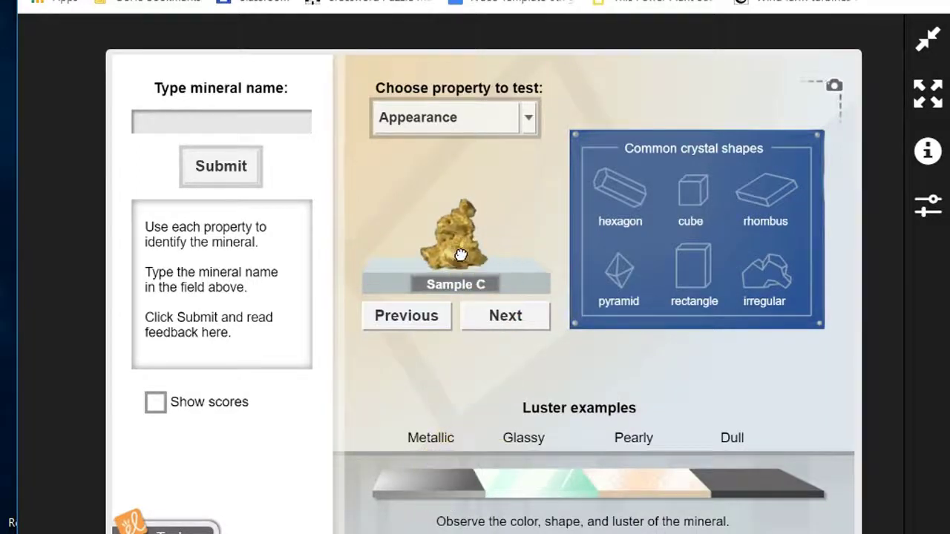
Step: Switch to the Density test and place Sample C on the scale, reading 328.1 g
left_click(527, 123)
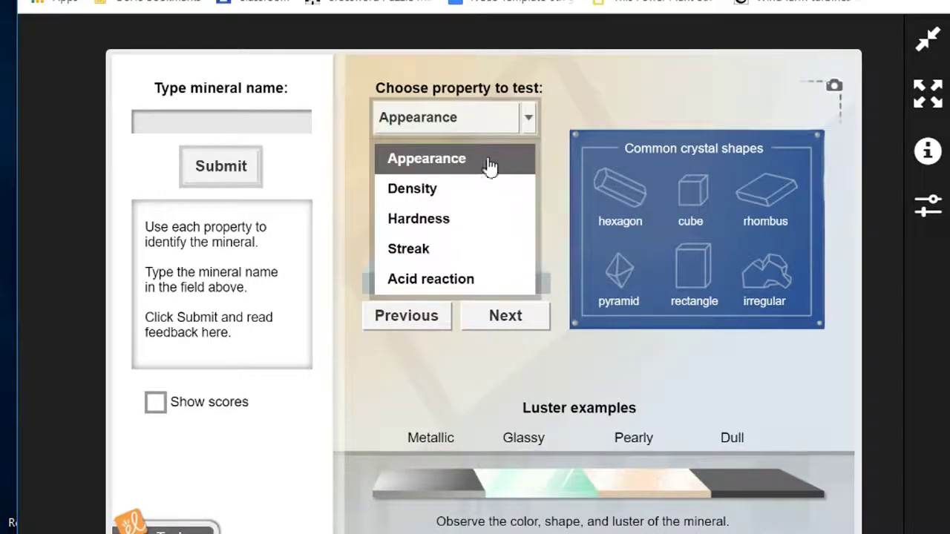
left_click(462, 189)
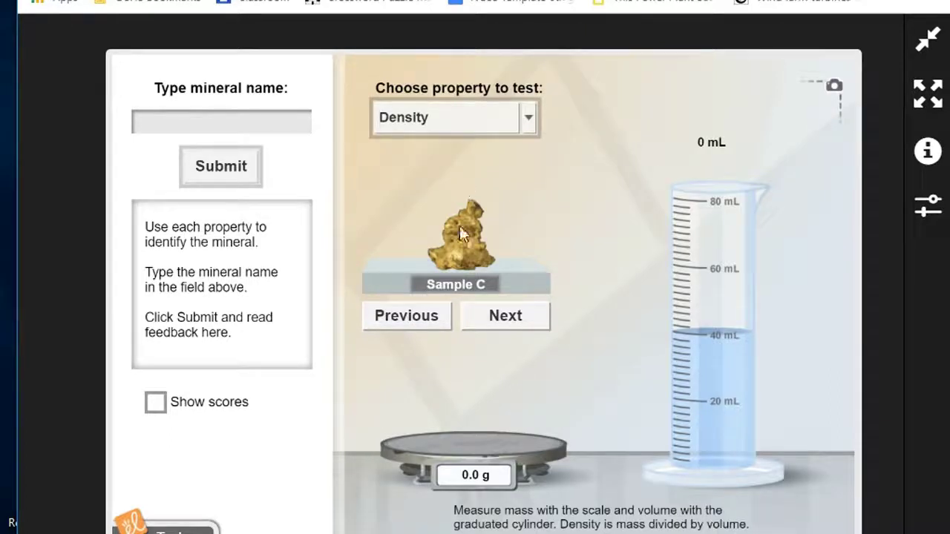
left_click_drag(458, 252, 470, 436)
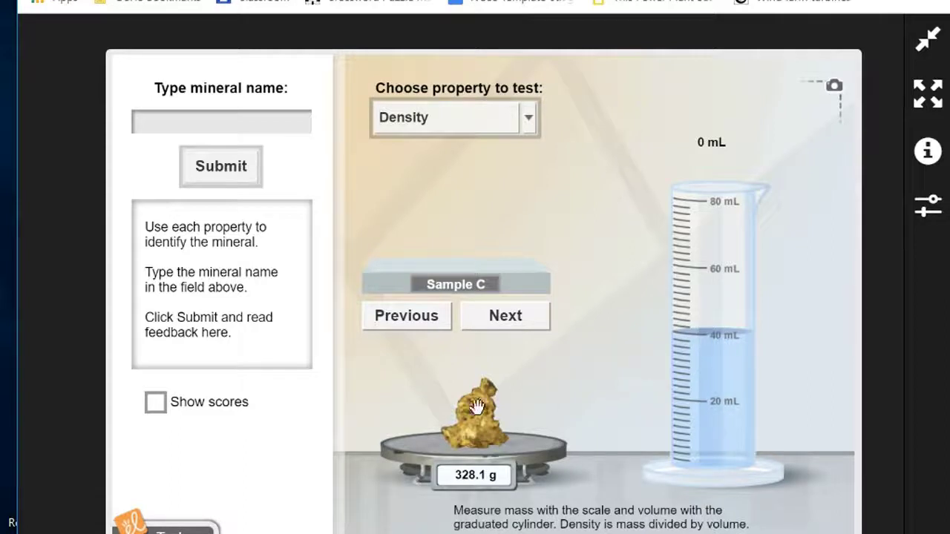
Step: Drop Sample C into the graduated cylinder to read 17 mL displaced, then remove it
left_click_drag(478, 417, 686, 334)
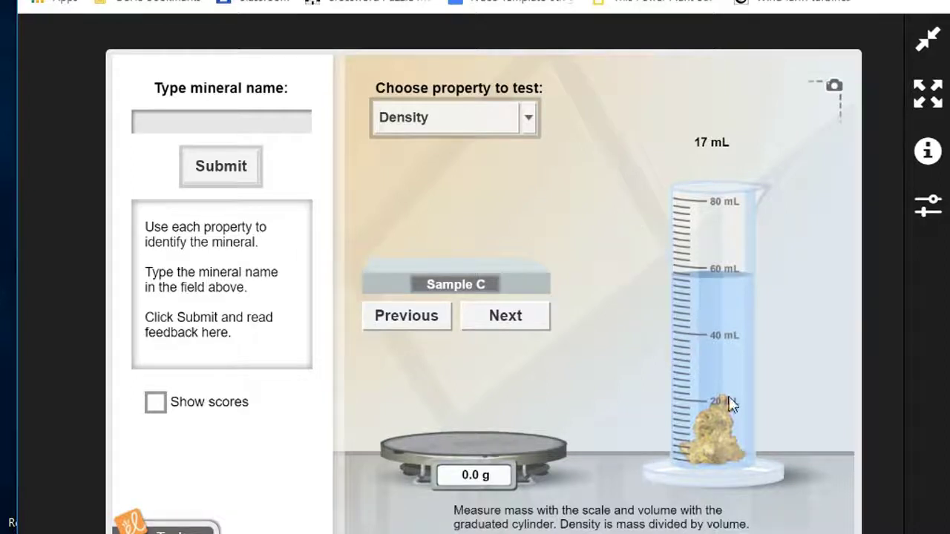
left_click_drag(732, 404, 446, 230)
Step: Switch to the Hardness test and rub Sample C against the fingernail and the penny
left_click(523, 118)
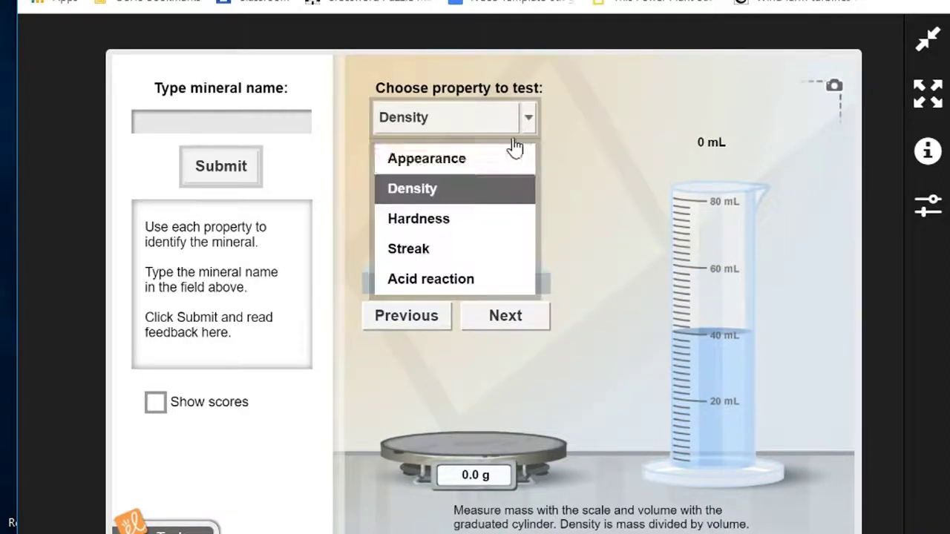
left_click(445, 218)
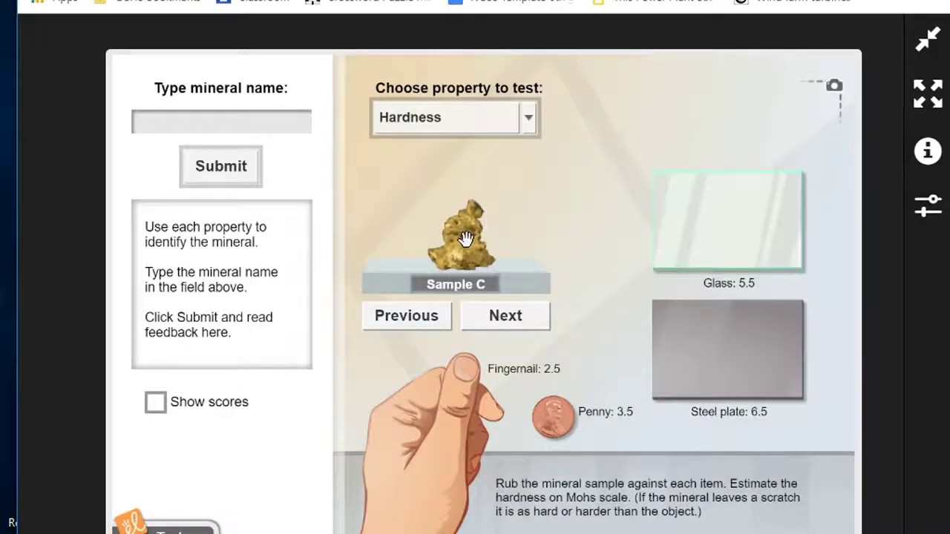
left_click_drag(465, 240, 543, 238)
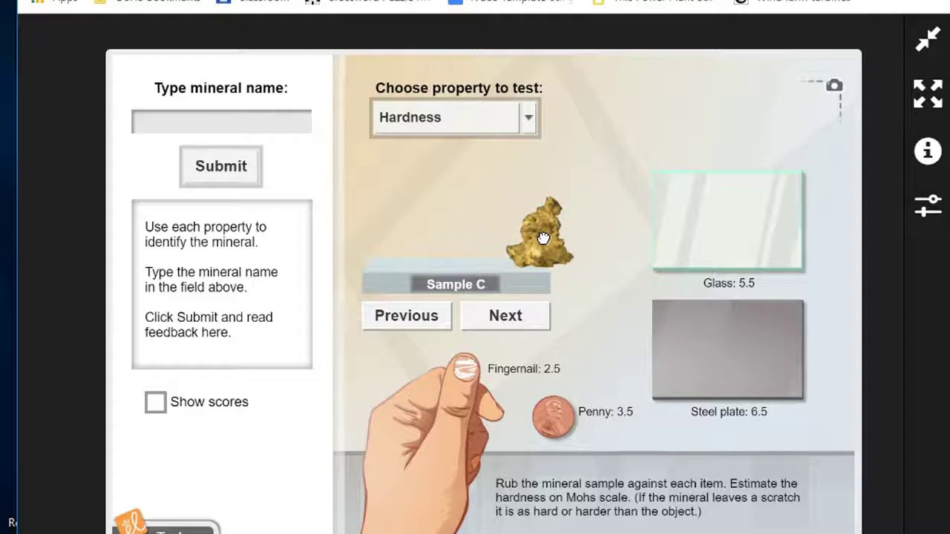
left_click_drag(543, 238, 459, 248)
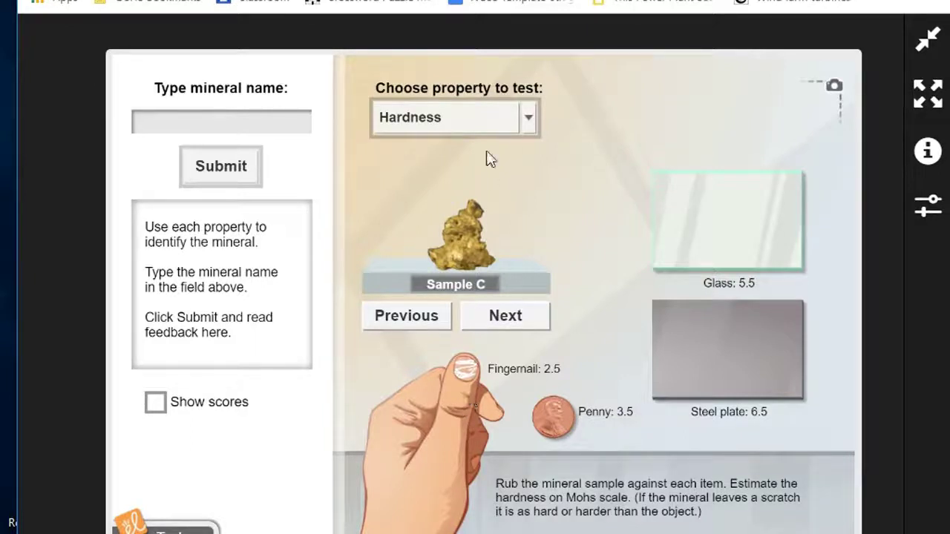
Step: Select the Streak test and rub Sample C on the plate, leaving a golden-yellow streak
left_click(528, 119)
left_click(468, 256)
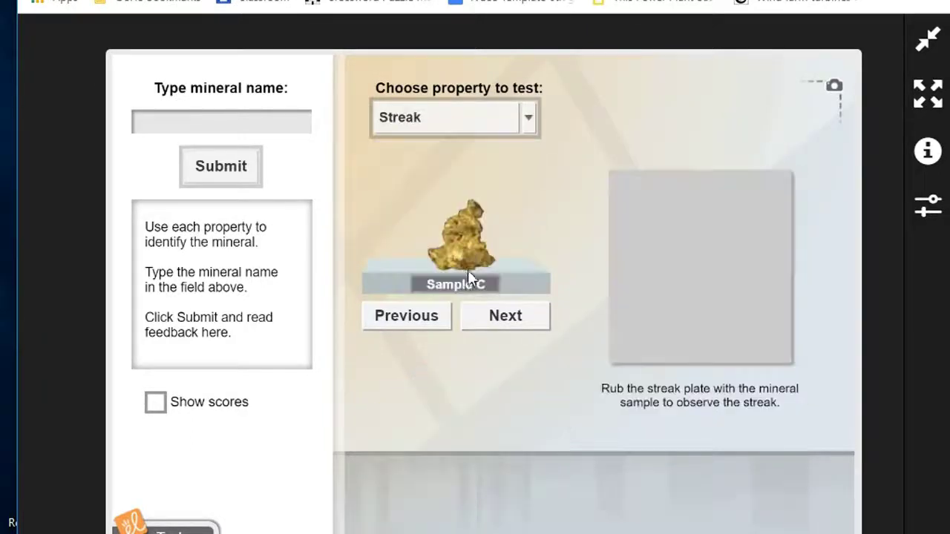
mouse_move(467, 252)
left_mouse_down()
mouse_move(493, 238)
mouse_move(657, 252)
mouse_move(495, 242)
mouse_move(518, 220)
mouse_move(515, 244)
mouse_move(742, 233)
mouse_move(736, 208)
mouse_move(747, 246)
mouse_move(483, 282)
mouse_move(599, 297)
mouse_move(475, 237)
left_mouse_up()
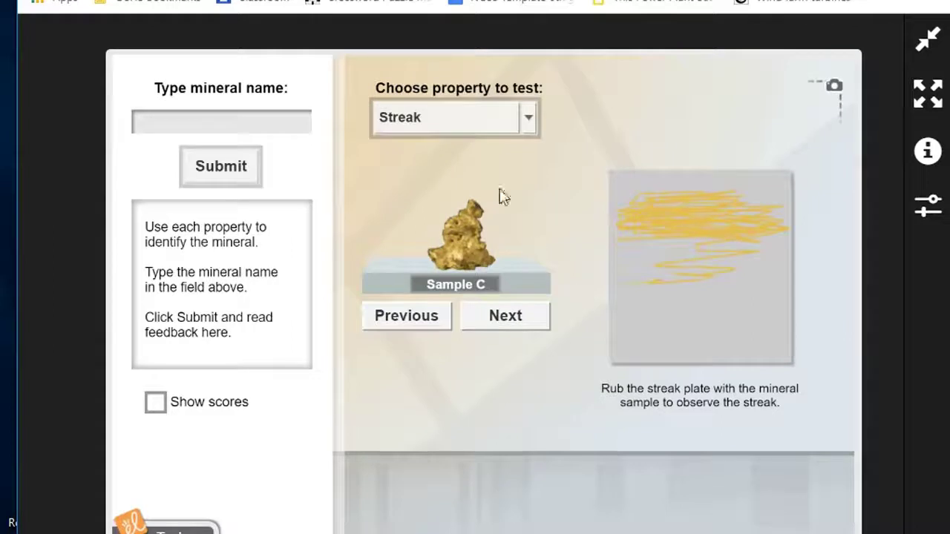
Step: Select the Acid reaction test and drip HCl from the dropper onto Sample C
left_click(529, 126)
left_click(438, 277)
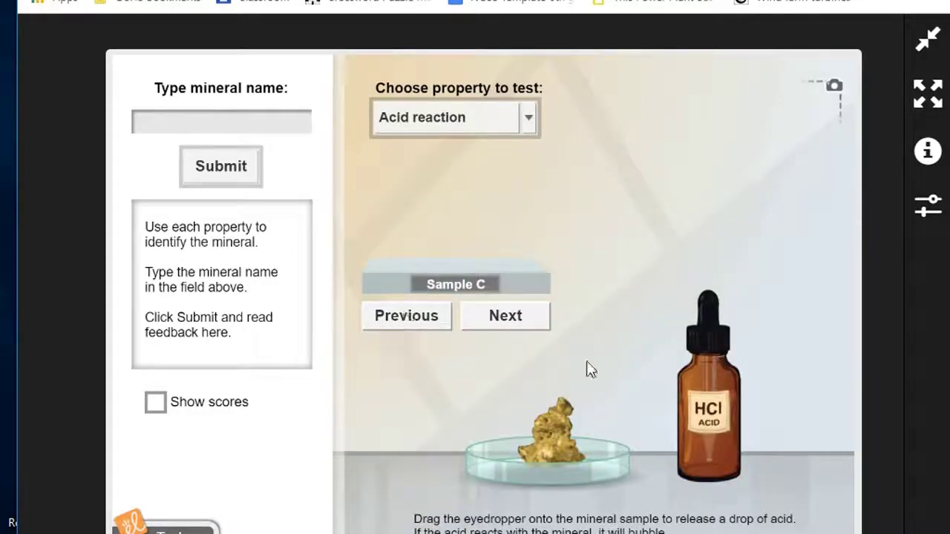
left_click_drag(710, 312, 735, 308)
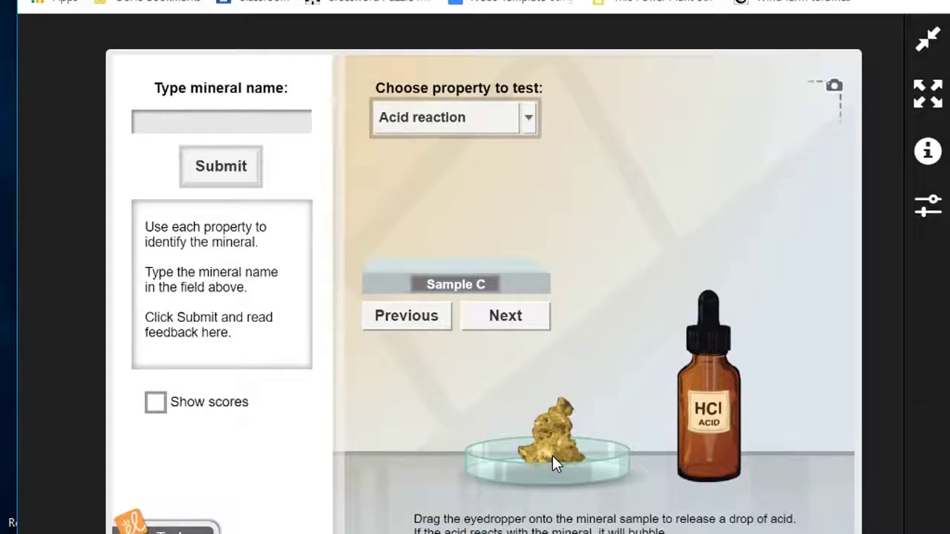
left_click(529, 117)
left_click(426, 157)
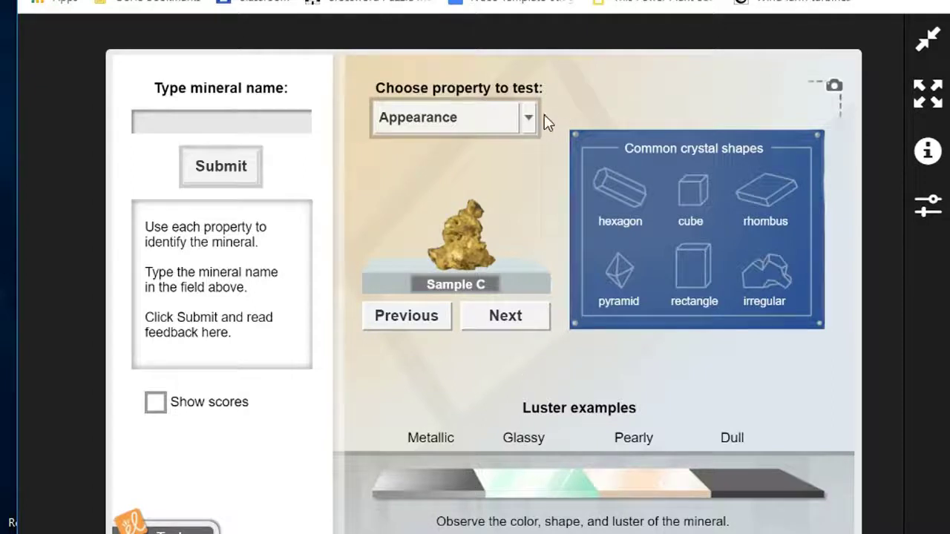
left_click(530, 121)
left_click(505, 187)
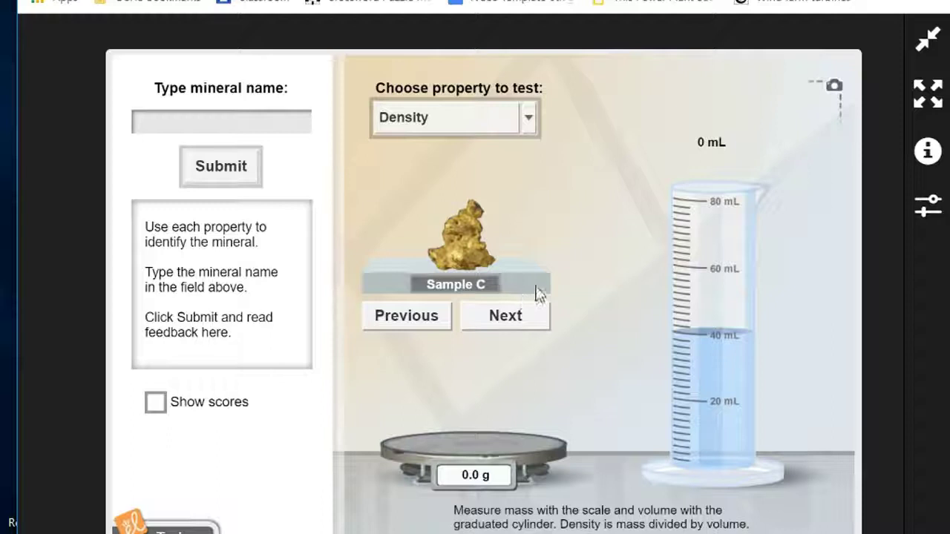
left_click(530, 117)
left_click(488, 229)
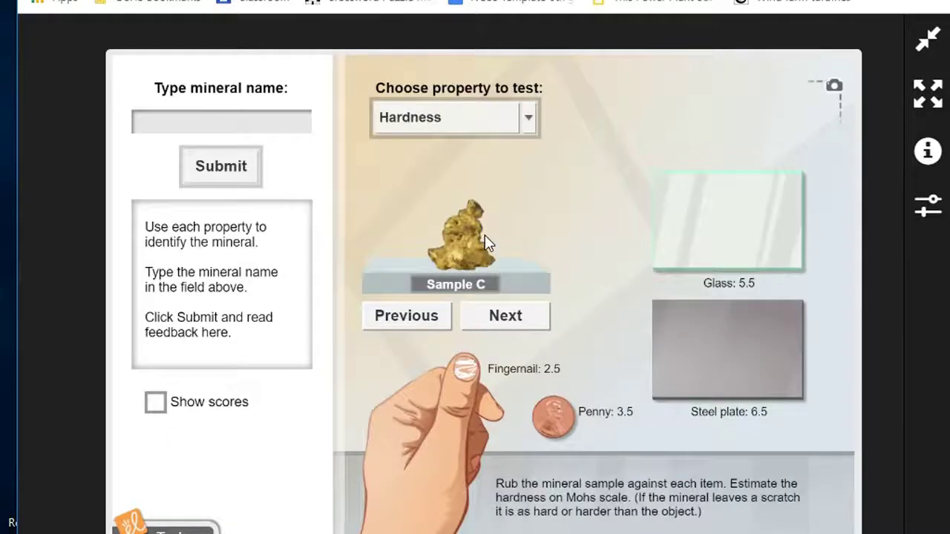
left_click(529, 121)
left_click(446, 258)
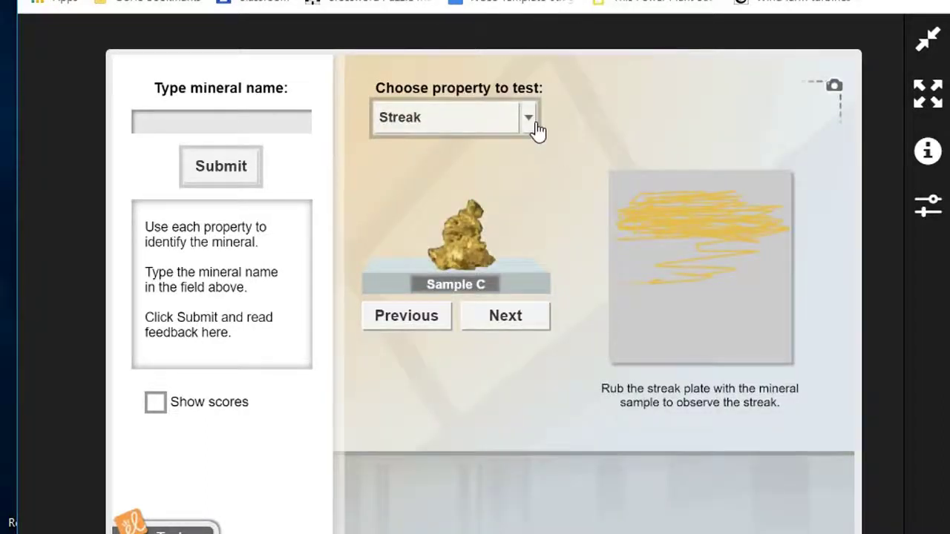
left_click(534, 128)
left_click(460, 281)
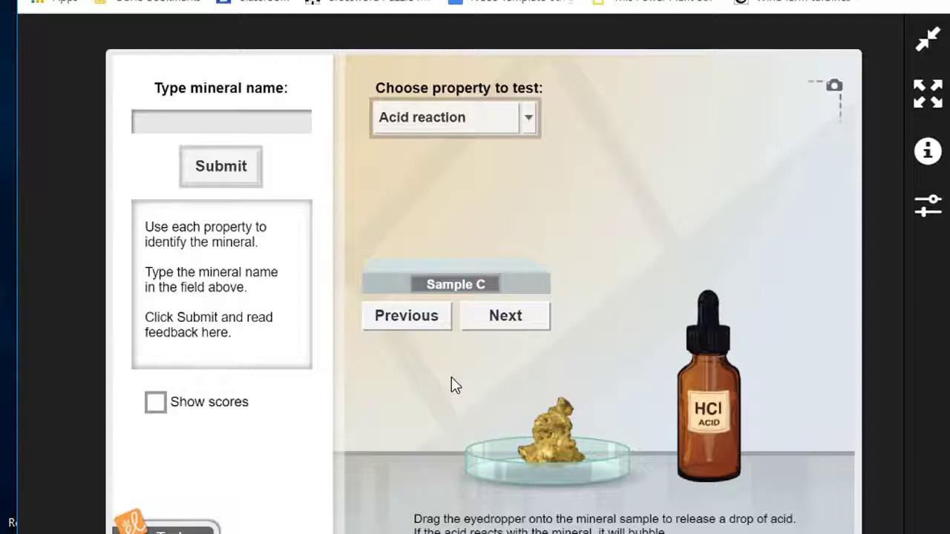